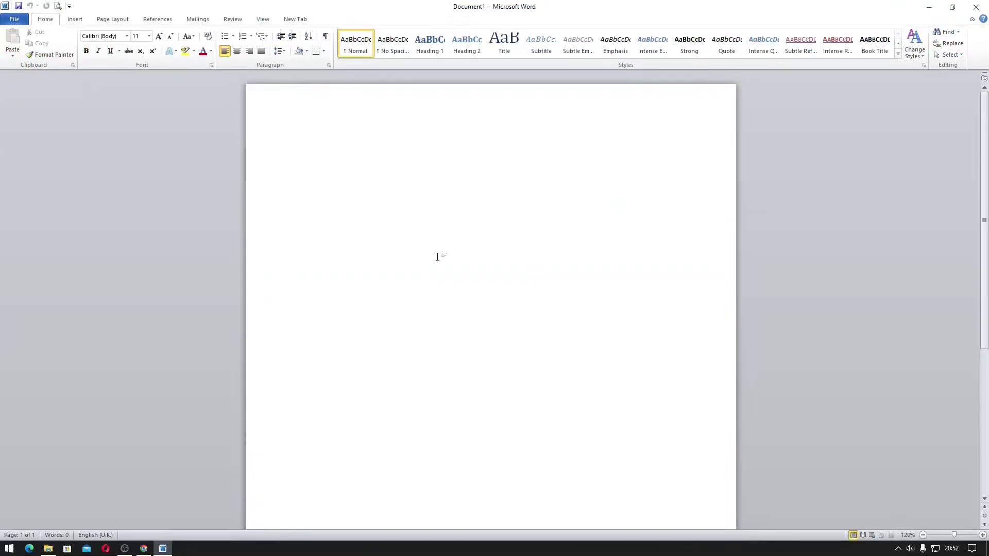
Step: Switch from the blank Word Document1 to the Incognito Chrome window
left_click(144, 549)
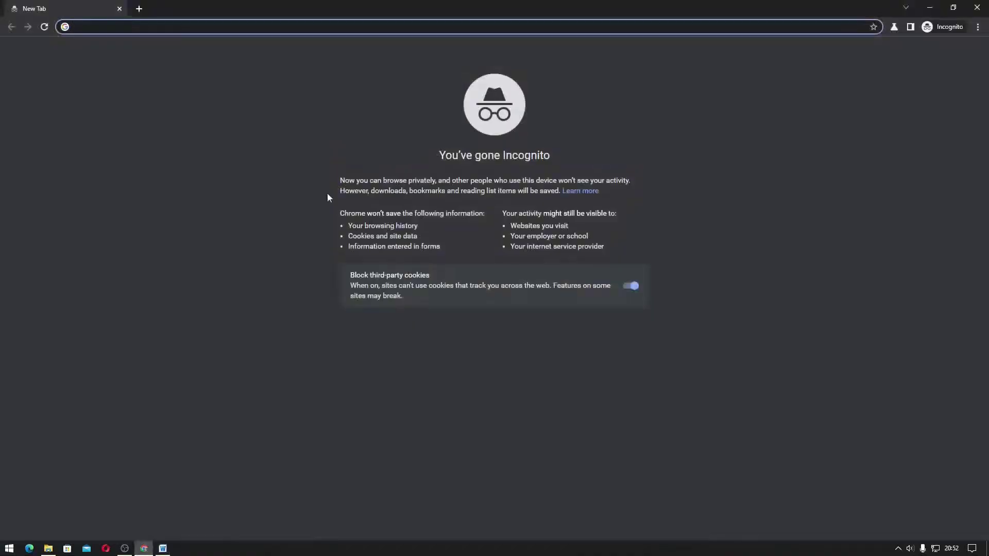
Step: Search Google for 'microsoft office 2010 update download'
type("microsoft o")
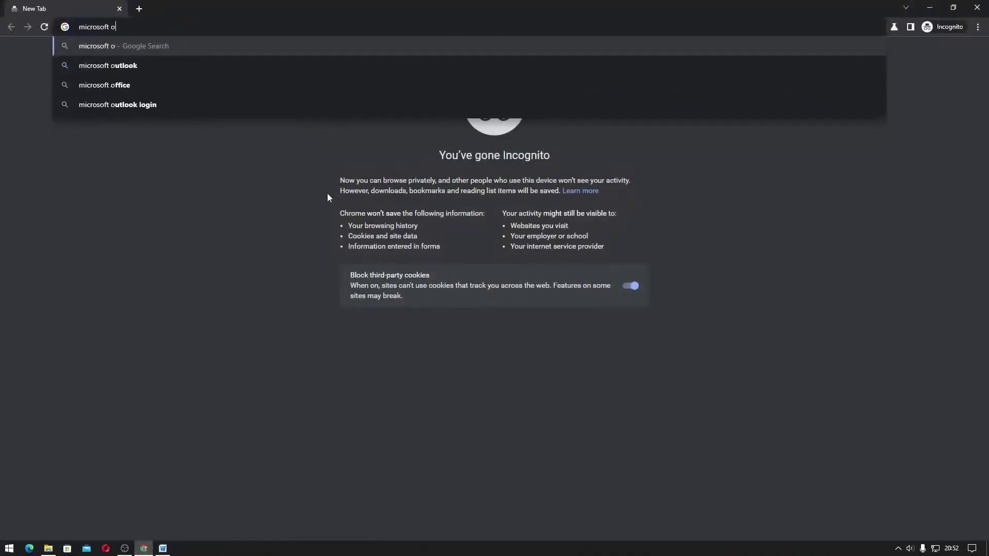
type("ffice 2010 ")
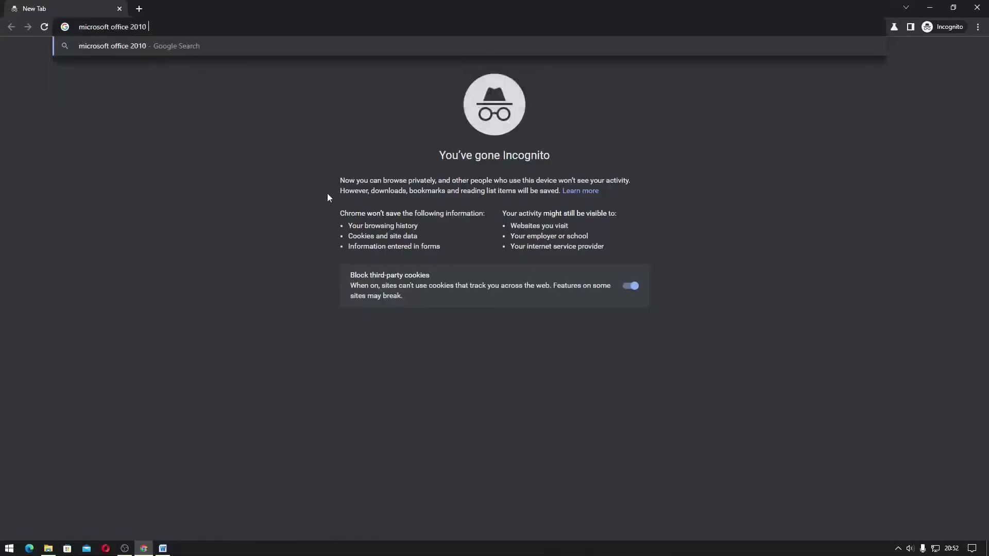
type("update down")
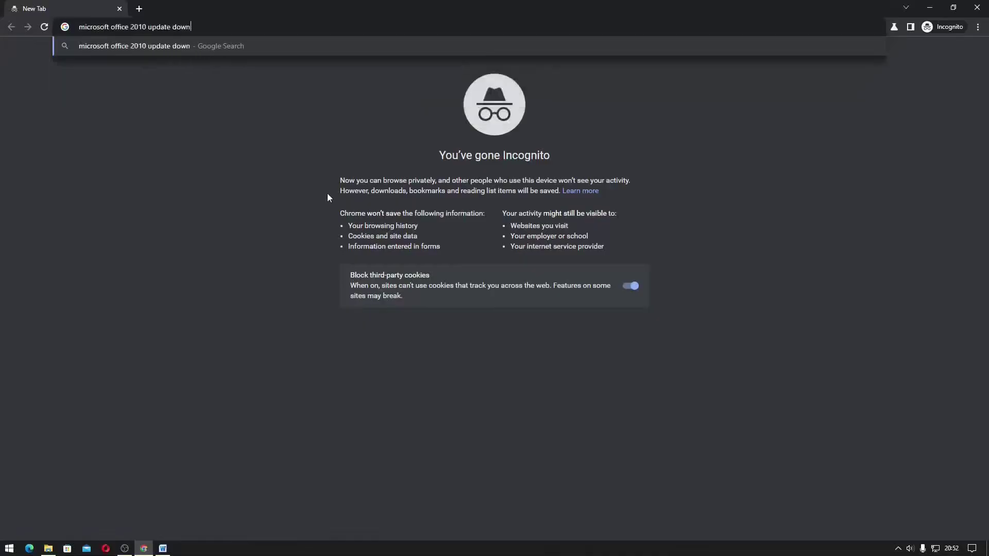
type("load")
key("Return")
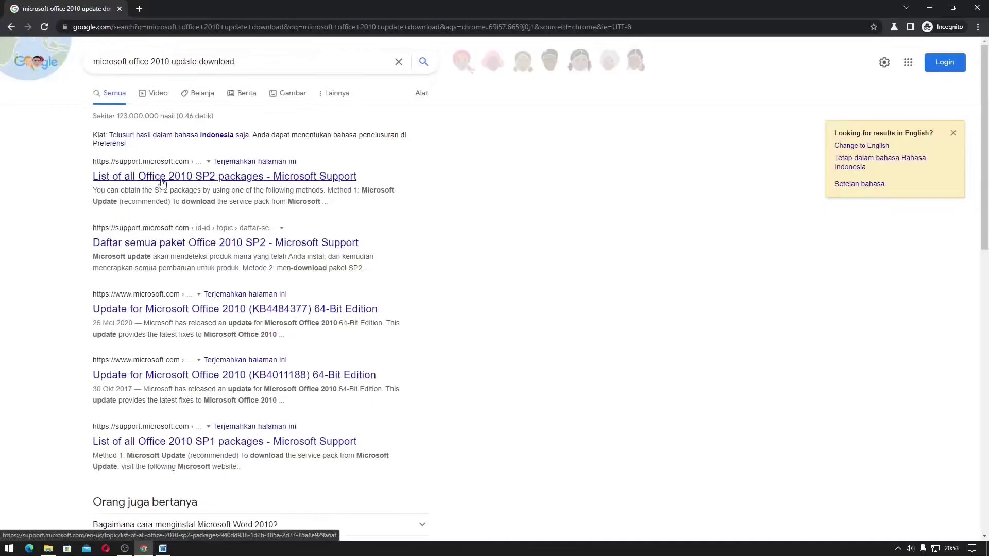
Step: Open the 'List of all Office 2010 SP2 packages' article and scroll down to its package download table
left_click(161, 183)
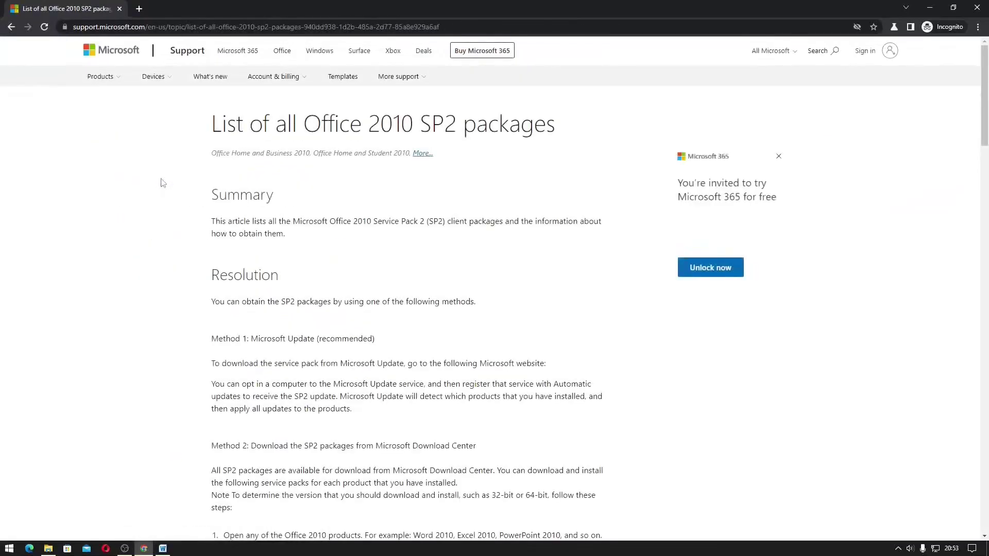
scroll(163, 183, "down", 1)
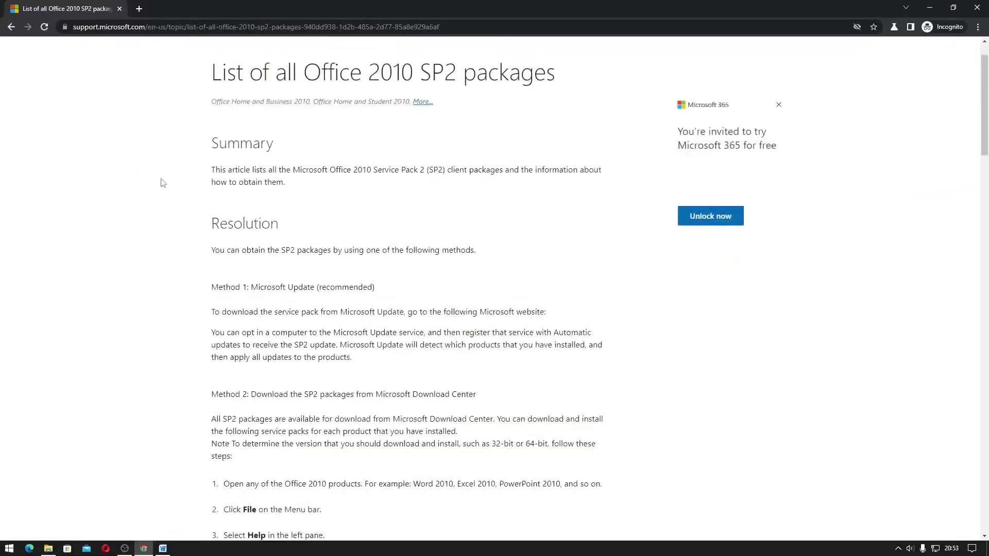
scroll(163, 183, "down", 1)
scroll(163, 183, "down", 1)
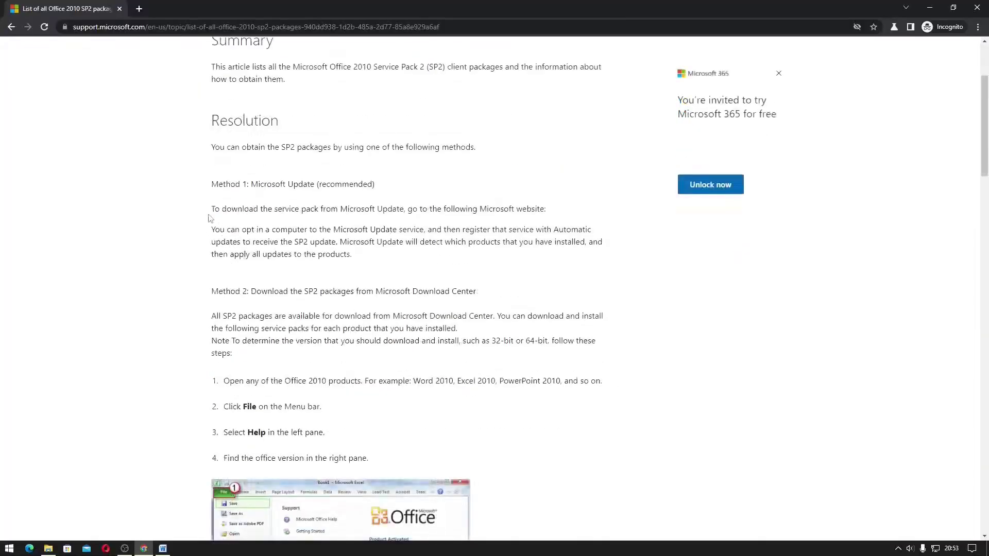
left_click_drag(211, 210, 605, 218)
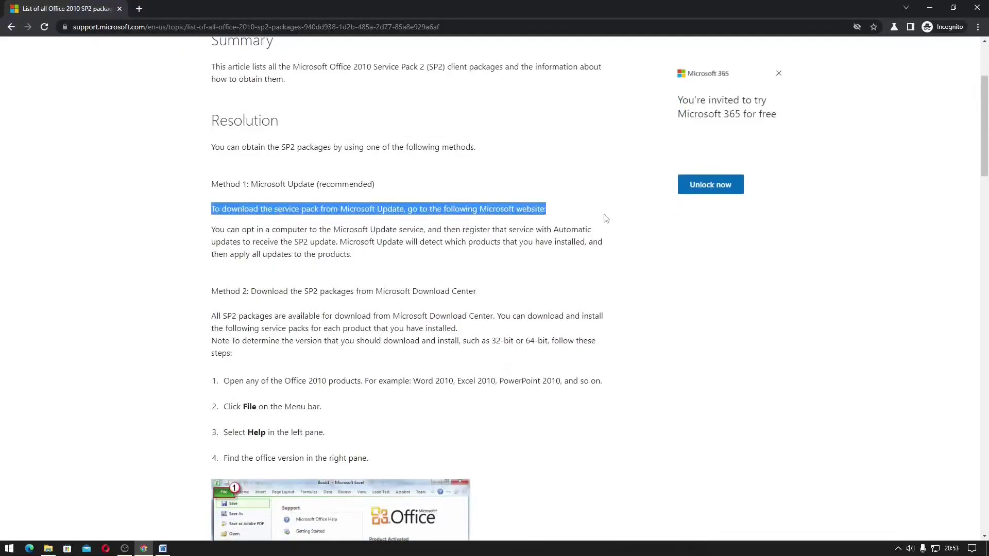
scroll(605, 218, "down", 4)
scroll(606, 219, "down", 4)
scroll(604, 218, "down", 1)
scroll(604, 219, "down", 2)
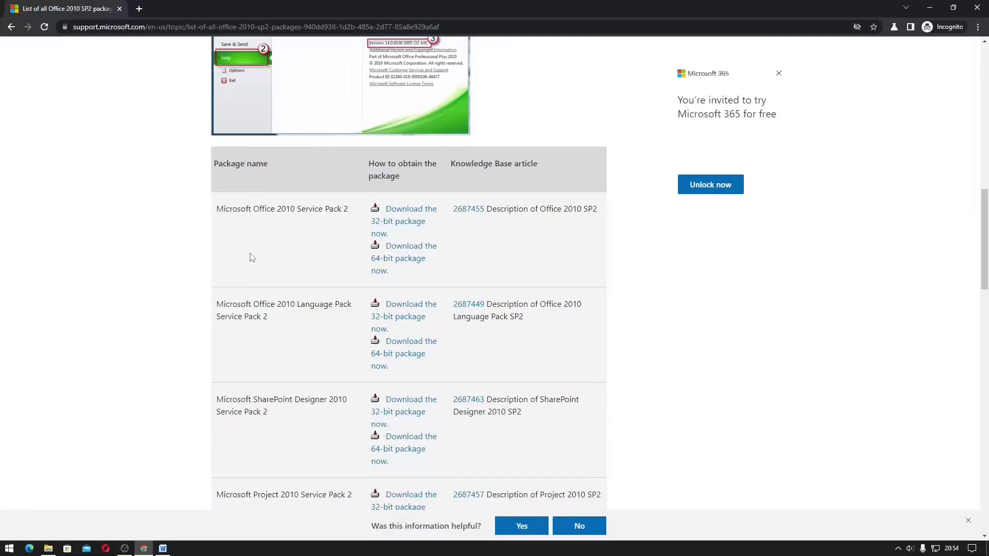
Step: Confirm Word is 14.0.7128.5000 (64-bit) under File > Help, then go back to the SP2 article
left_click(163, 549)
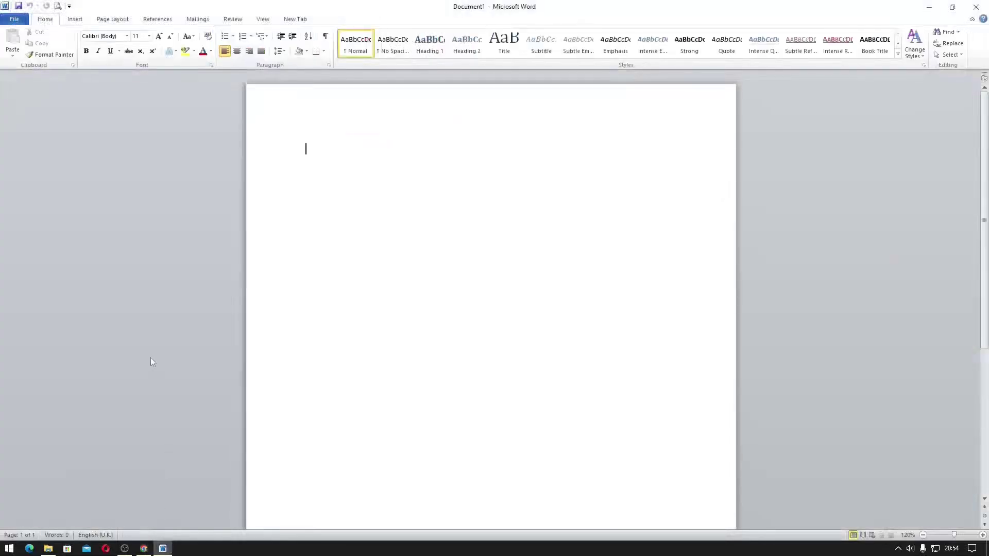
left_click(14, 19)
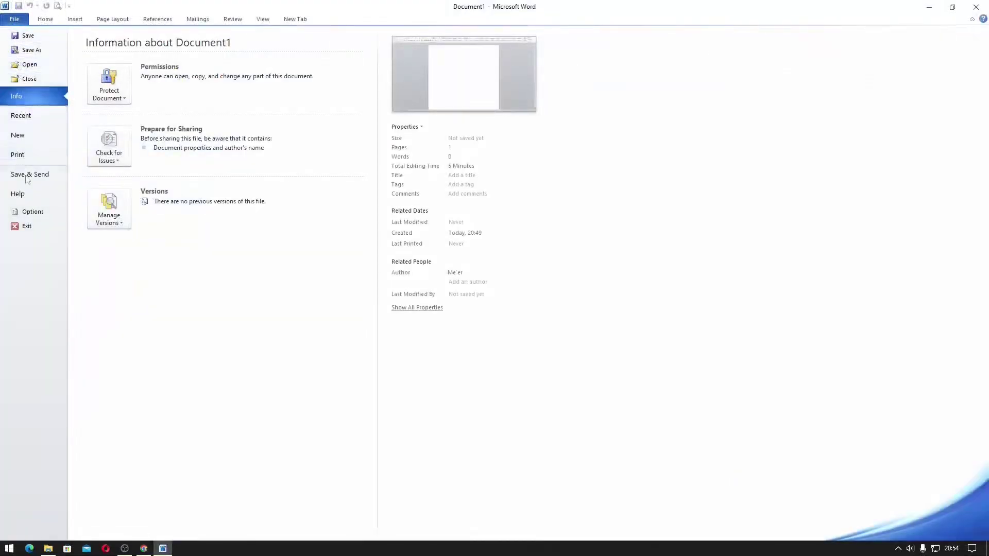
left_click(28, 196)
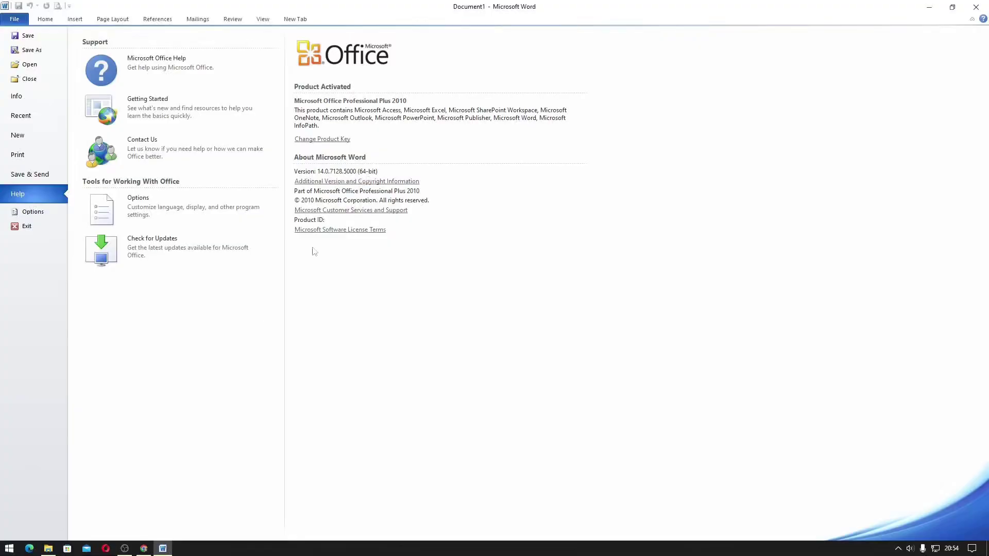
left_click(146, 548)
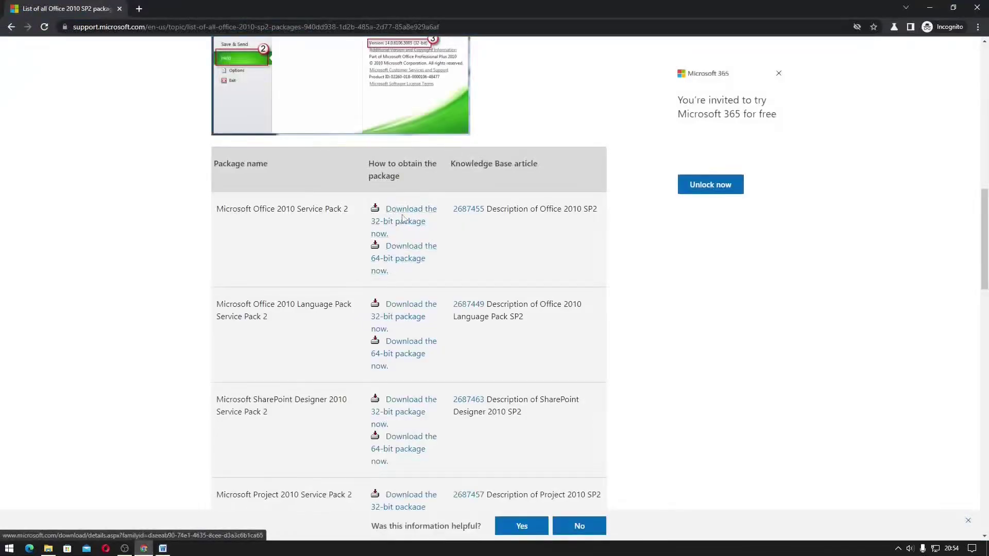
Step: Open the 64-bit Office 2010 SP2 (KB2687455) download page and read through its description
left_click(398, 261)
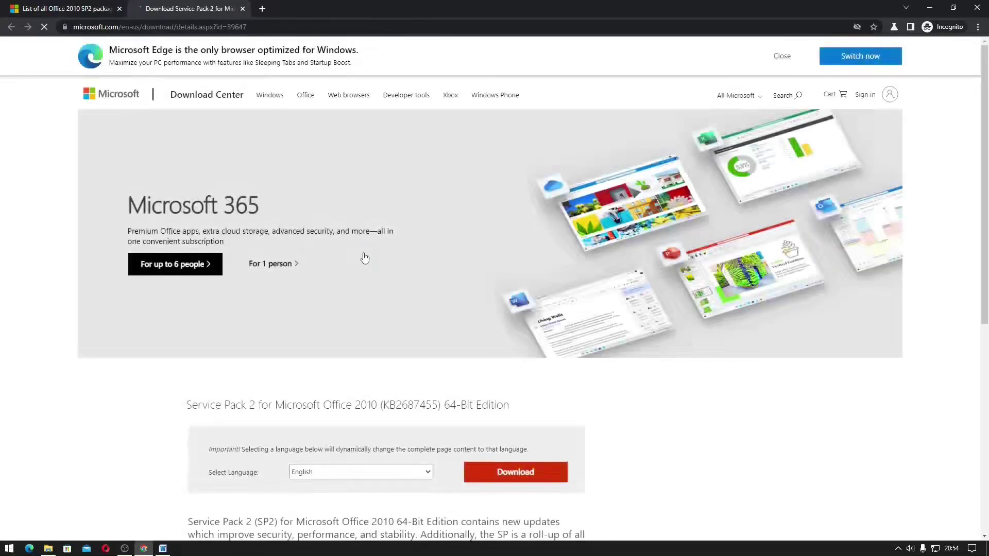
scroll(364, 257, "down", 2)
scroll(365, 258, "down", 1)
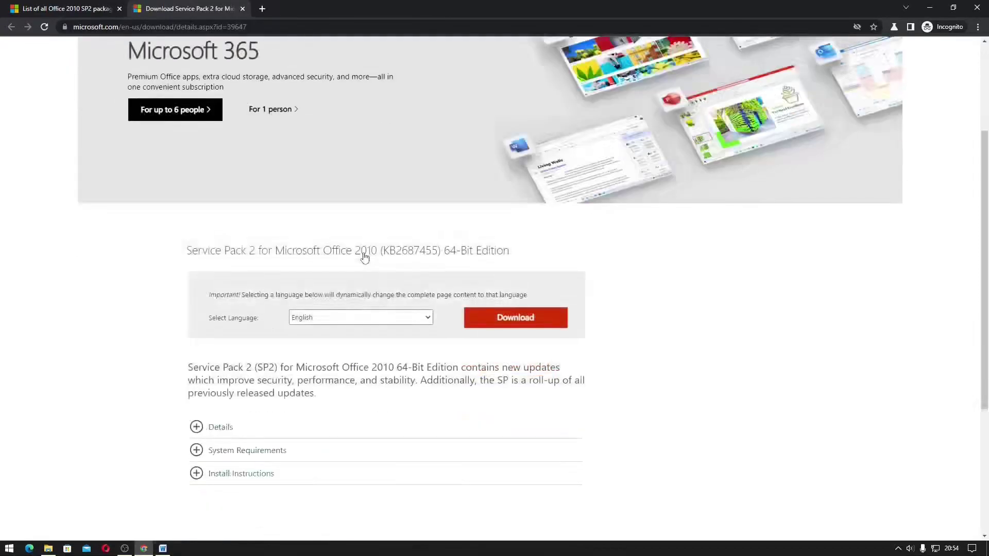
scroll(365, 258, "down", 1)
scroll(364, 256, "down", 1)
scroll(363, 257, "down", 2)
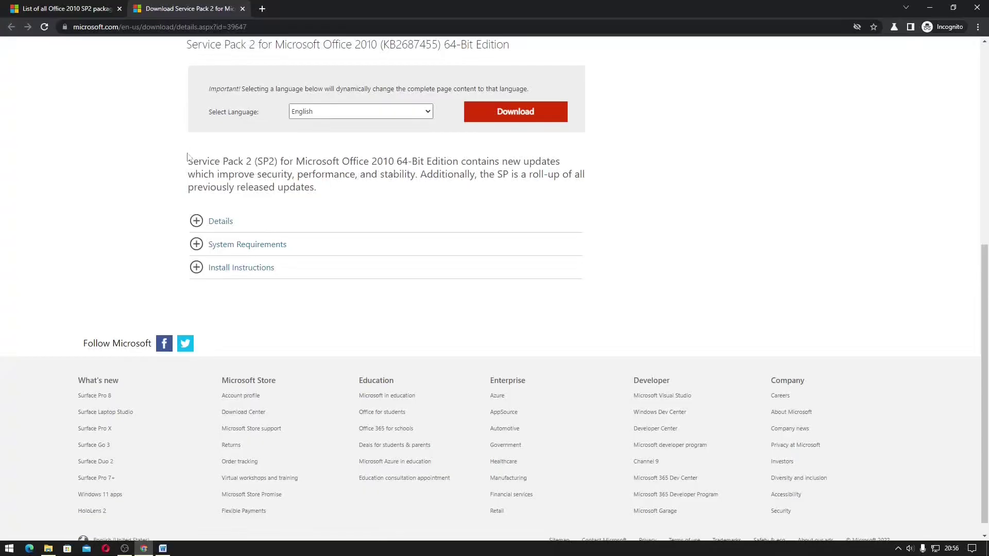
left_click_drag(188, 157, 304, 168)
Step: Review the download Details, including the 730.4 MB size and publish date, and System Requirements
left_click(450, 180)
left_click(217, 221)
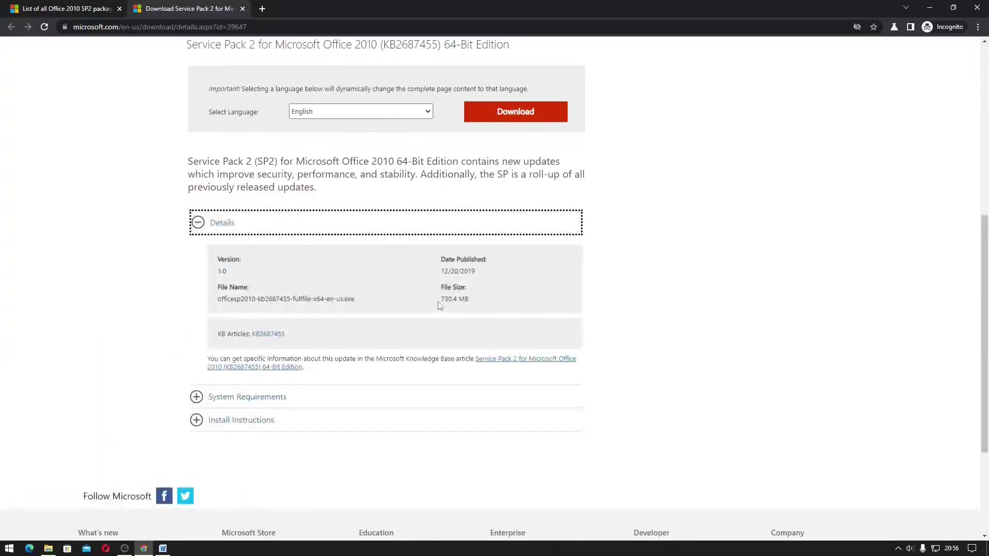
left_click_drag(438, 305, 475, 305)
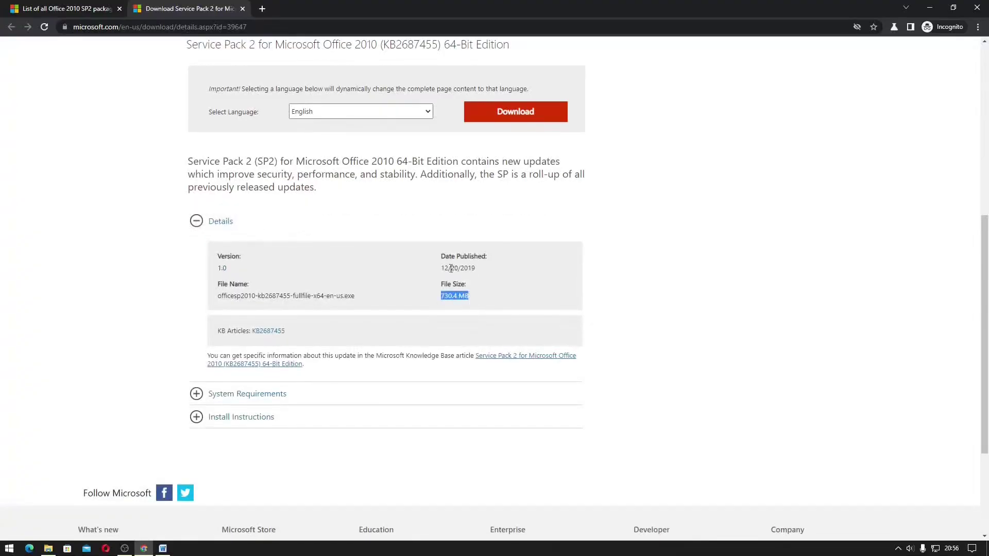
left_click_drag(440, 268, 475, 267)
left_click(262, 401)
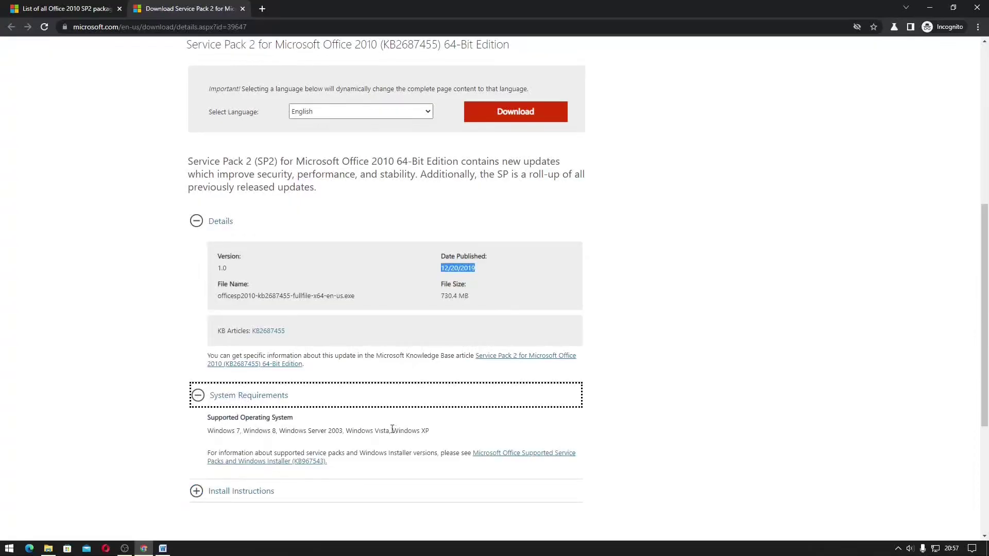
scroll(387, 432, "up", 2)
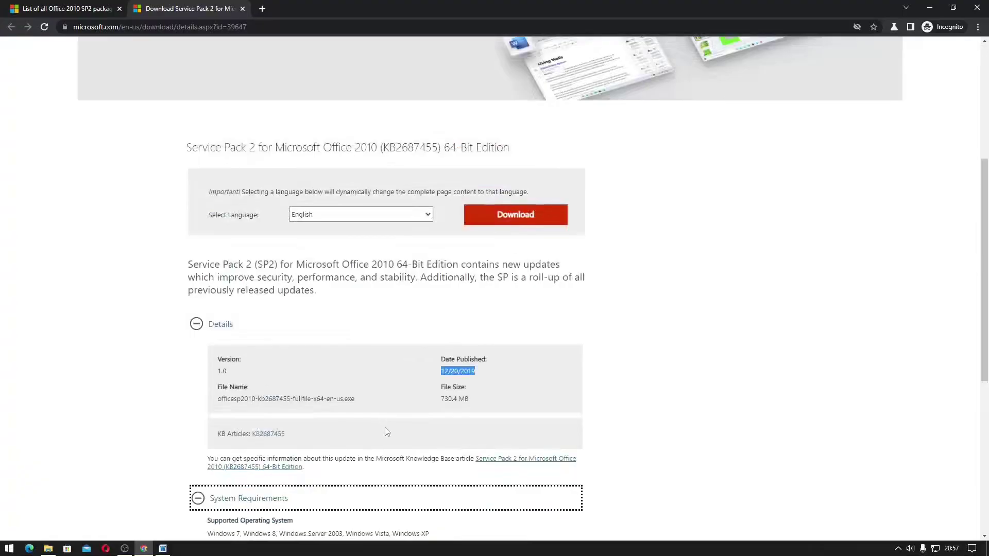
scroll(364, 366, "up", 3)
Step: Keep English as the download language and start the 64-bit SP2 download
left_click(375, 370)
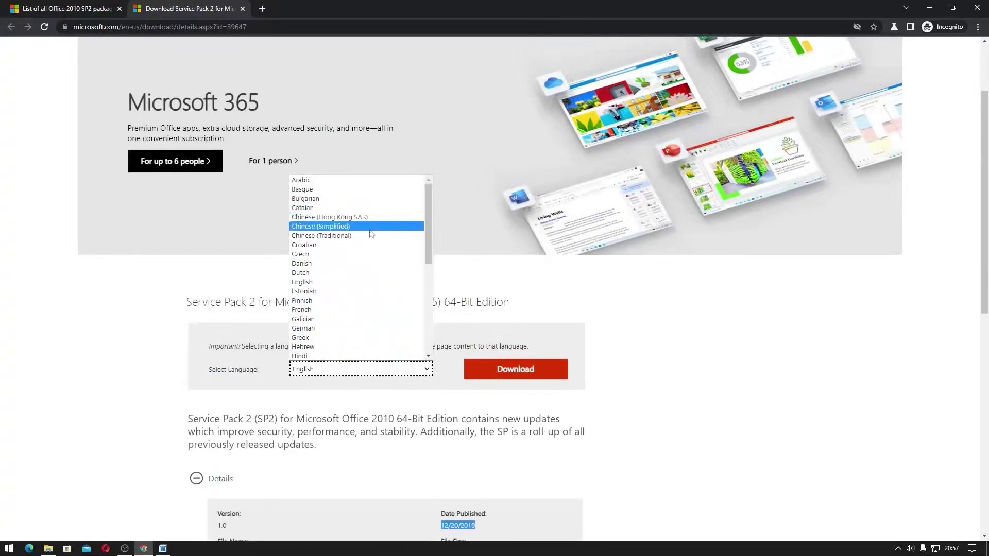
scroll(371, 237, "down", 5)
scroll(363, 329, "up", 5)
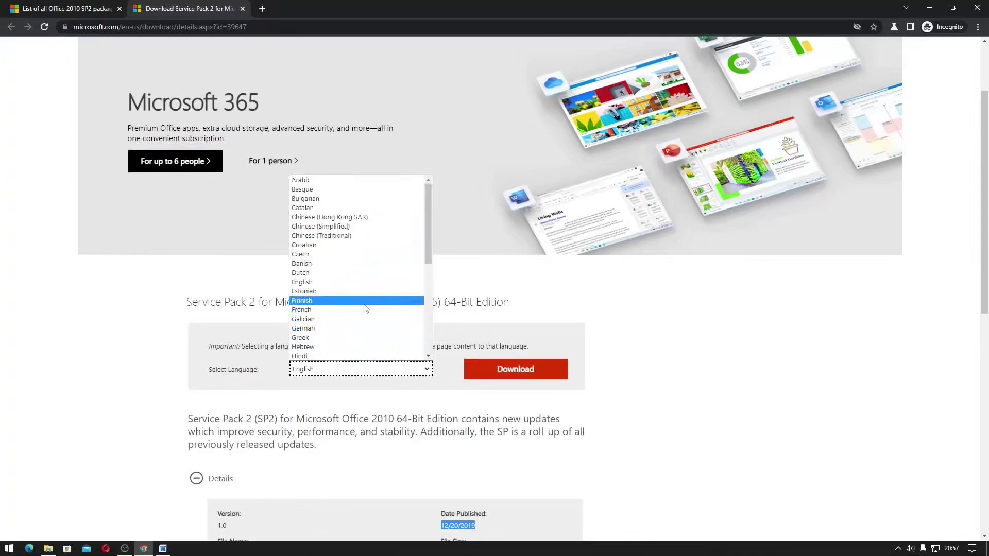
left_click(522, 338)
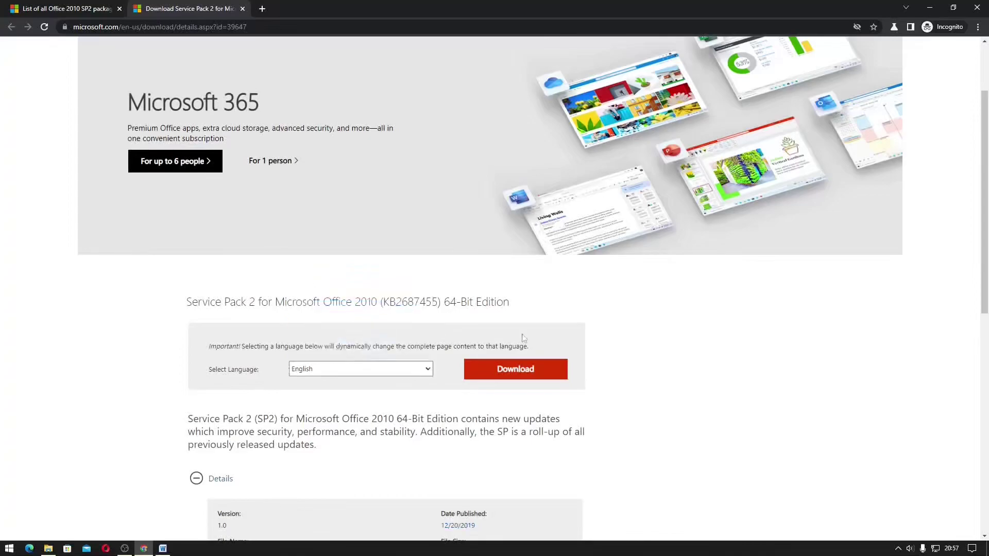
left_click(514, 378)
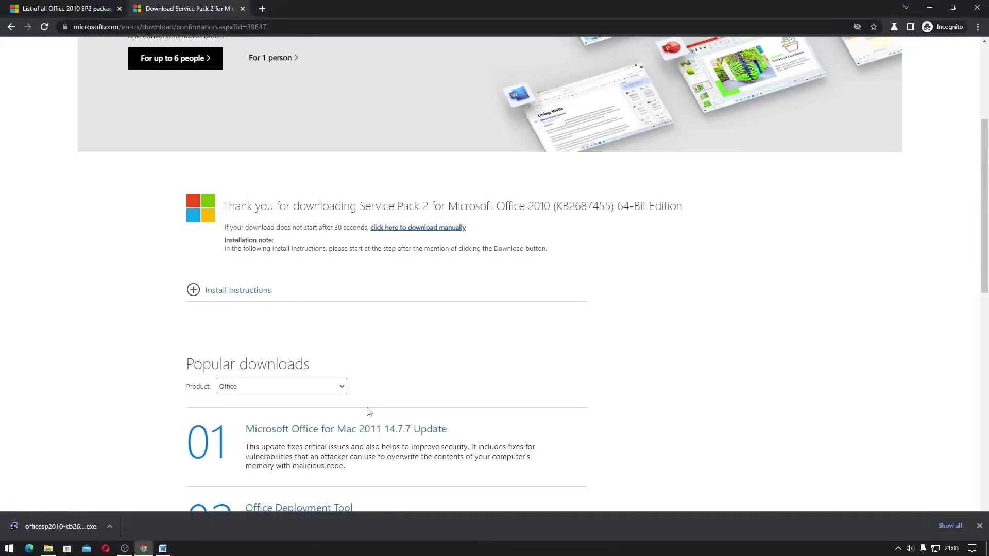
Step: Cancel the duplicate download and reveal officesp2010-kb2687455-fullfile-x64-en-us.exe in the Downloads folder
left_click(415, 228)
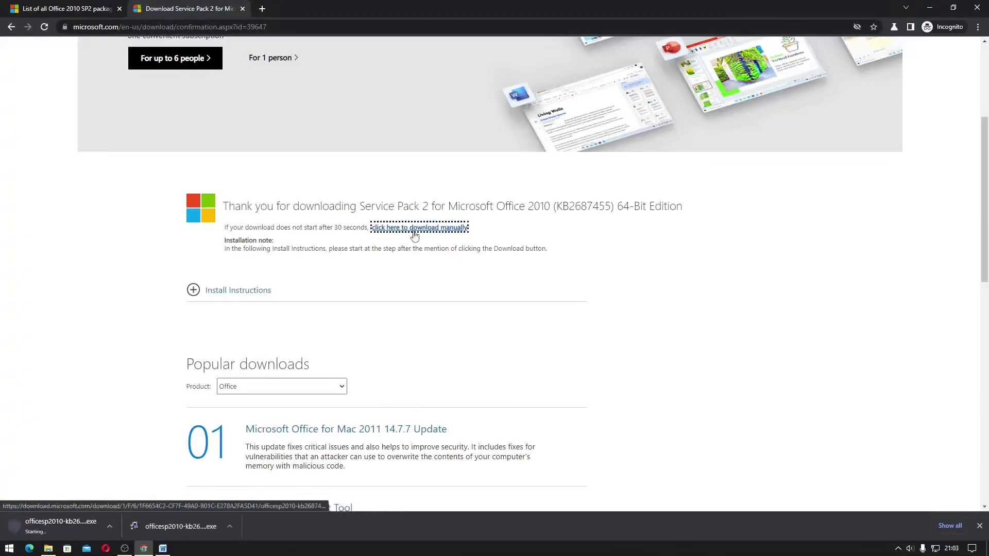
left_click(110, 523)
left_click(125, 513)
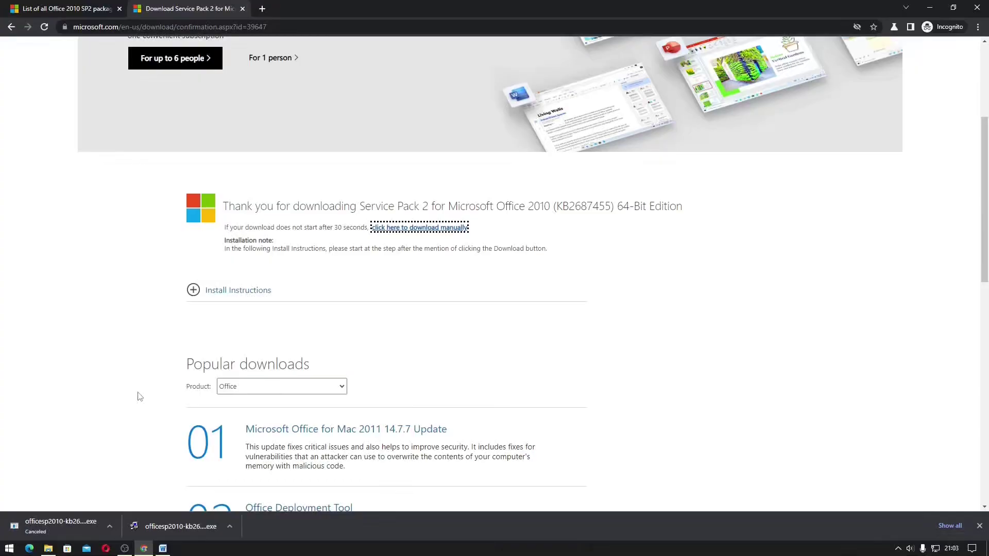
left_click(162, 549)
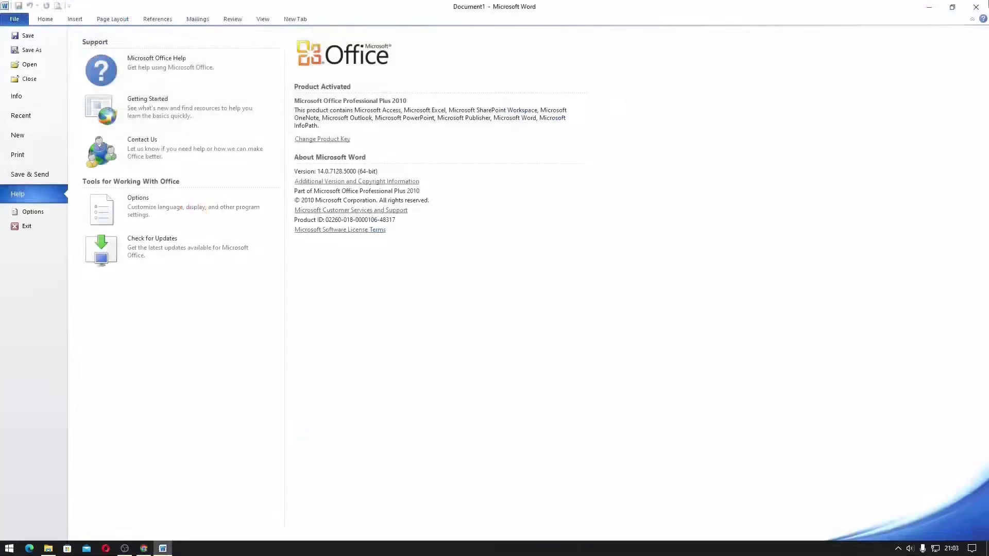
left_click(976, 6)
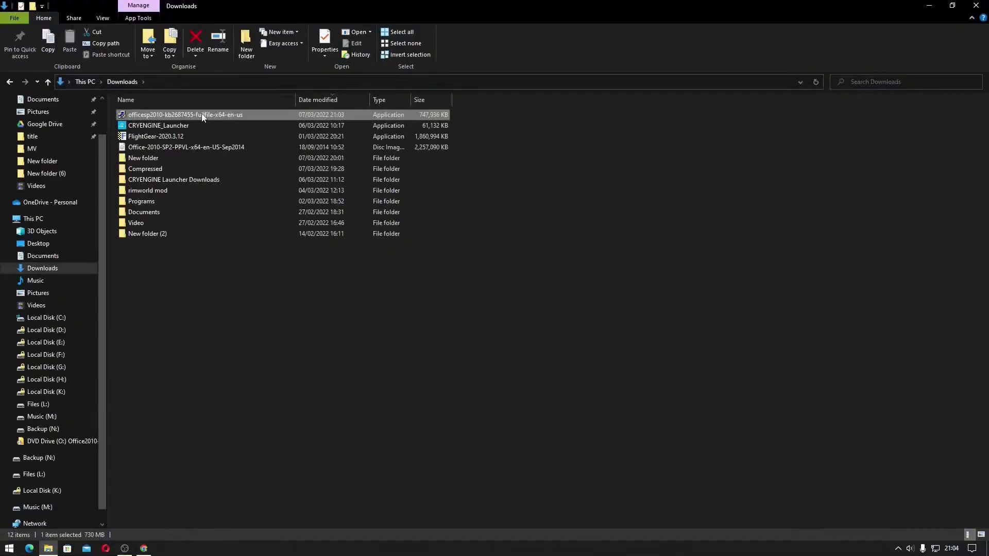
Step: Run the SP2 installer, allow UAC, accept the licence, and continue to the no-affected-products report
double_click(201, 114)
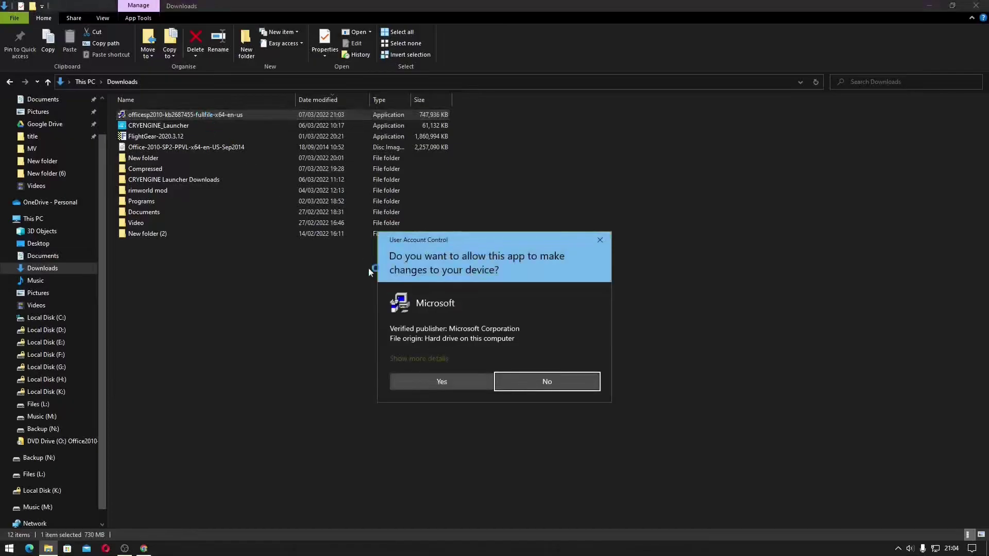
left_click(424, 384)
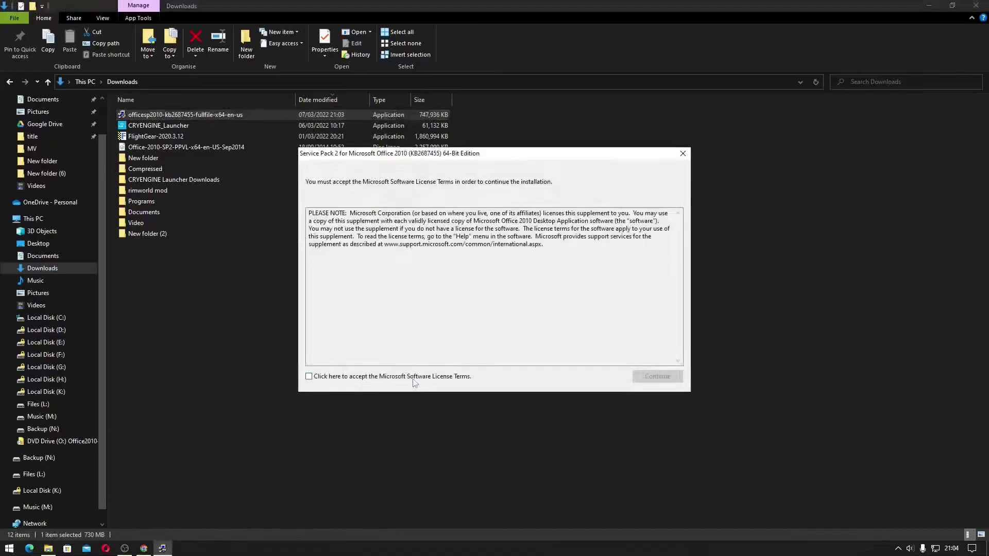
left_click(413, 380)
left_click(651, 376)
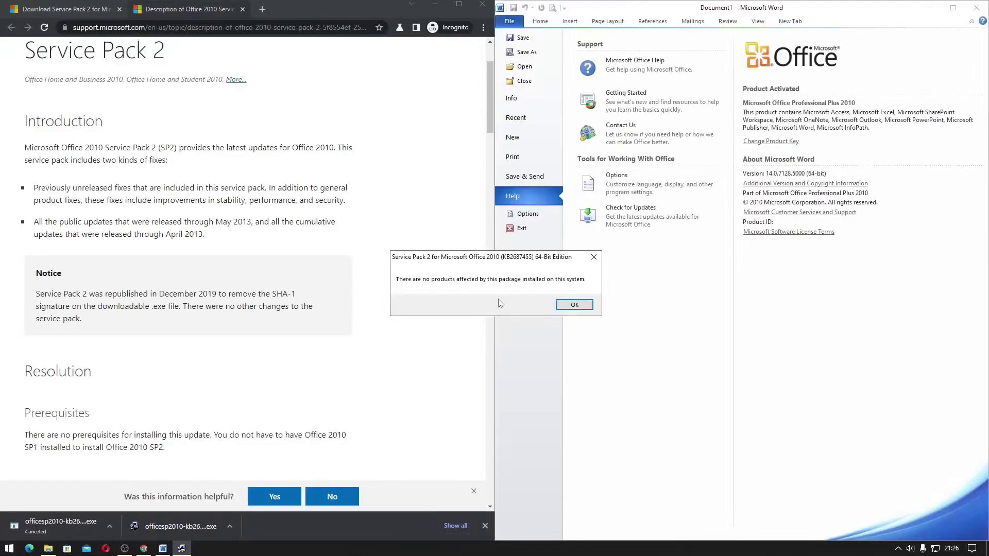
left_click(48, 548)
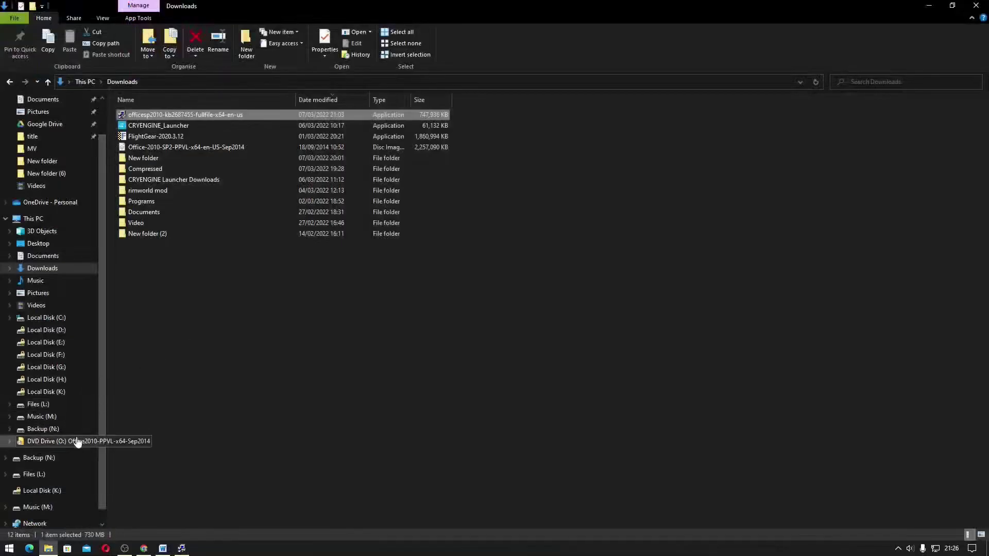
Step: Browse the DVD Drive (O:), reselect the Office-2010-SP2 ISO in Downloads, and return to Chrome
left_click(59, 441)
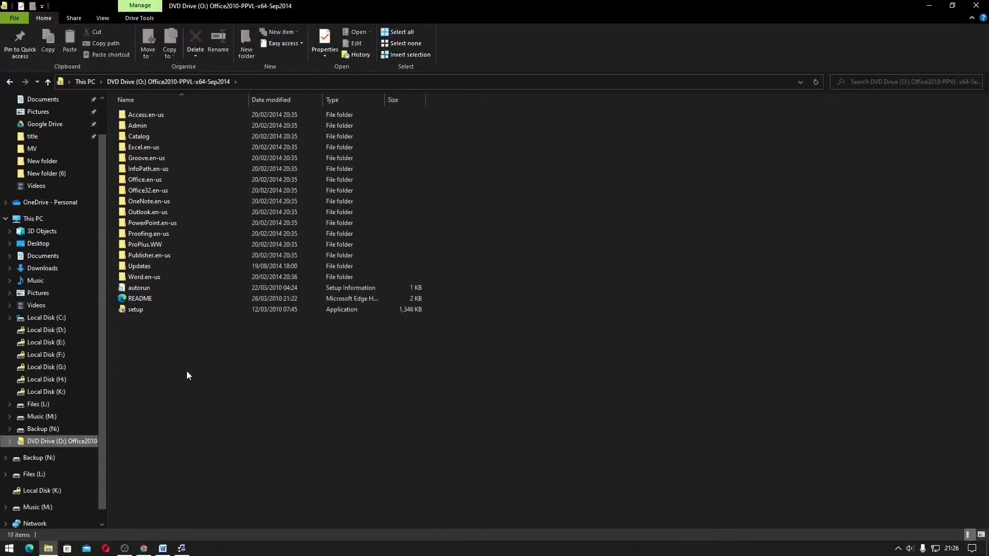
left_click(78, 269)
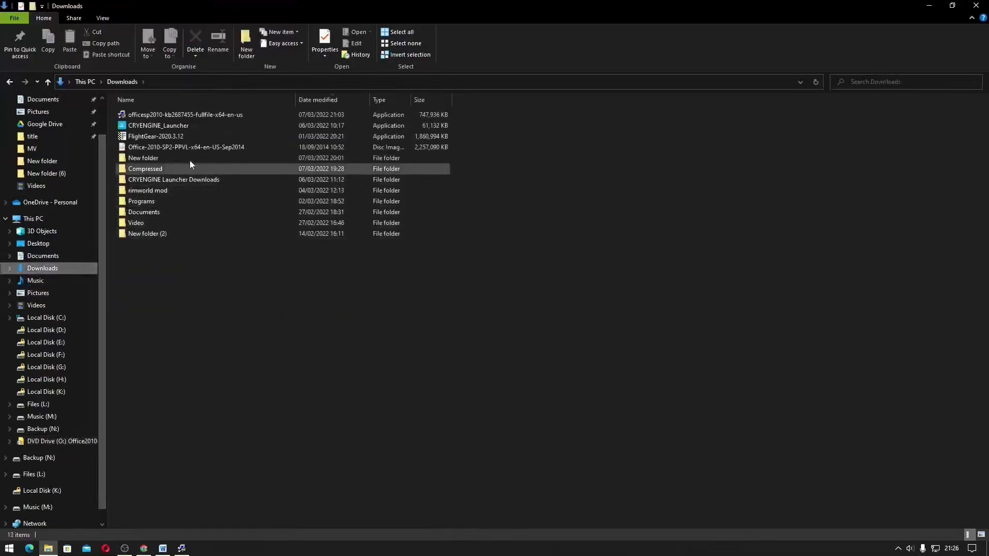
left_click(163, 148)
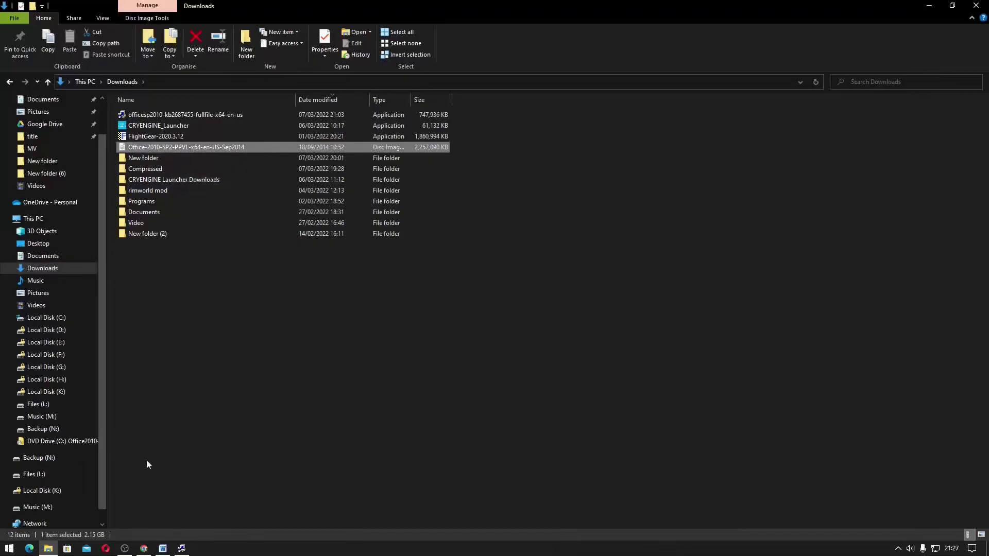
left_click(144, 549)
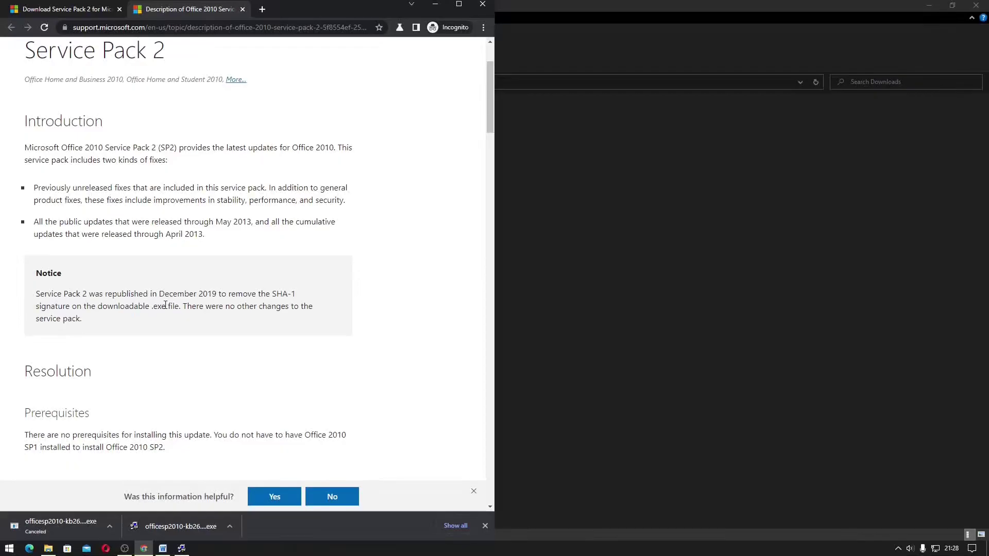
Step: Scroll the SP2 article to the 14.0.7015.1000 version threshold and show Word's version beside it
scroll(165, 305, "down", 1)
scroll(165, 305, "down", 1)
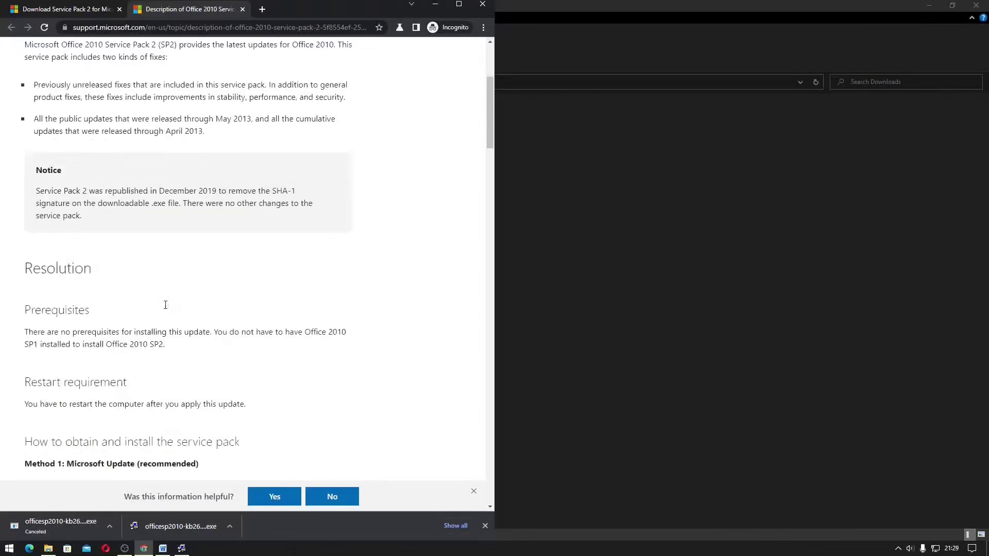
scroll(166, 309, "down", 1)
scroll(166, 309, "down", 1)
scroll(167, 309, "down", 2)
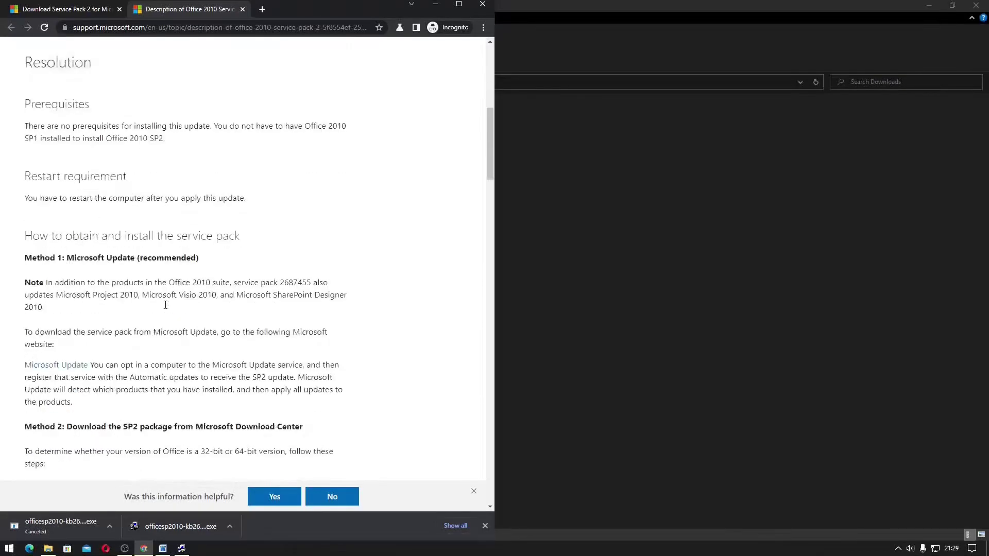
scroll(166, 309, "down", 2)
scroll(166, 309, "down", 3)
scroll(166, 309, "down", 3)
scroll(166, 309, "down", 2)
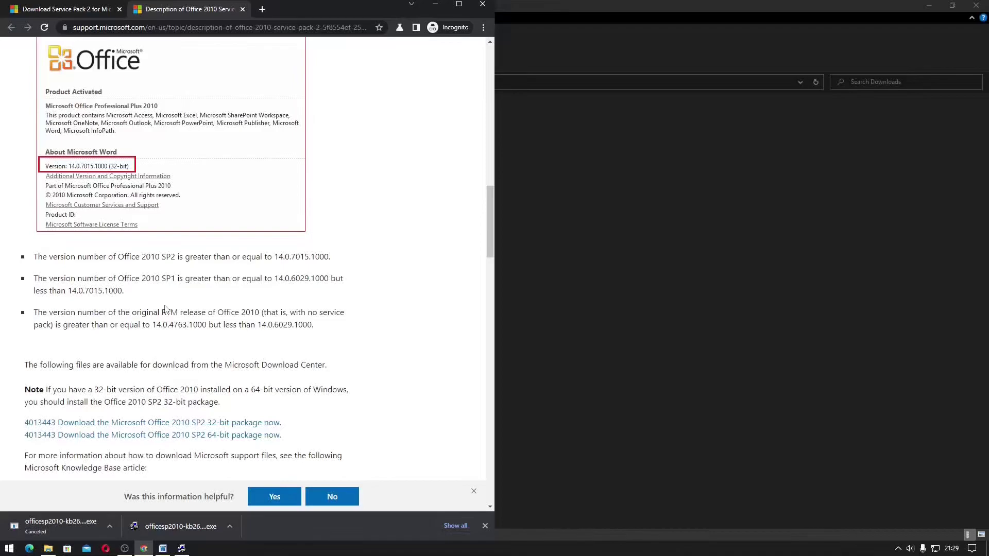
left_click(163, 548)
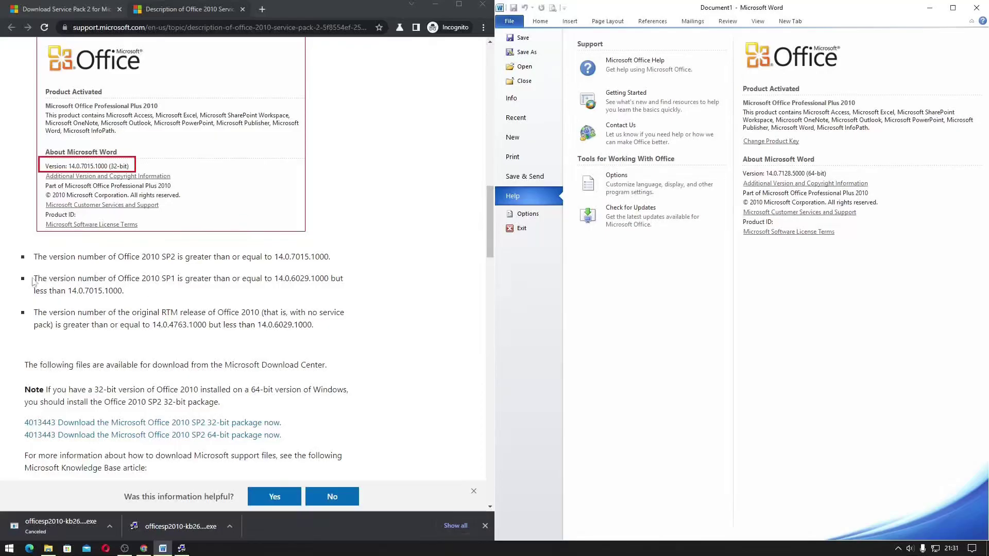
Step: Highlight the SP1 and RTM version bullets, then return to the Service Pack 2 (KB2687455) 64-bit download tab
left_click_drag(33, 278, 358, 327)
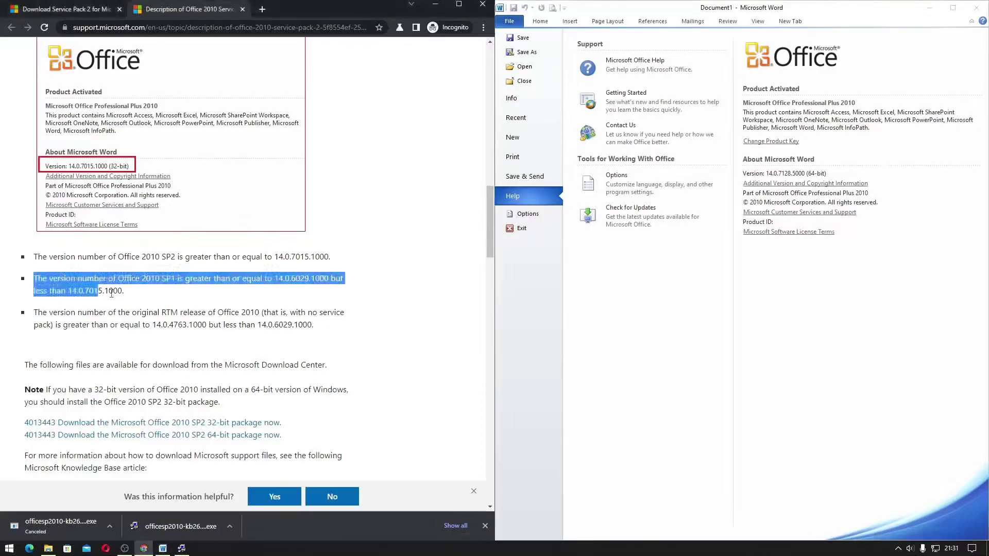
left_click(358, 327)
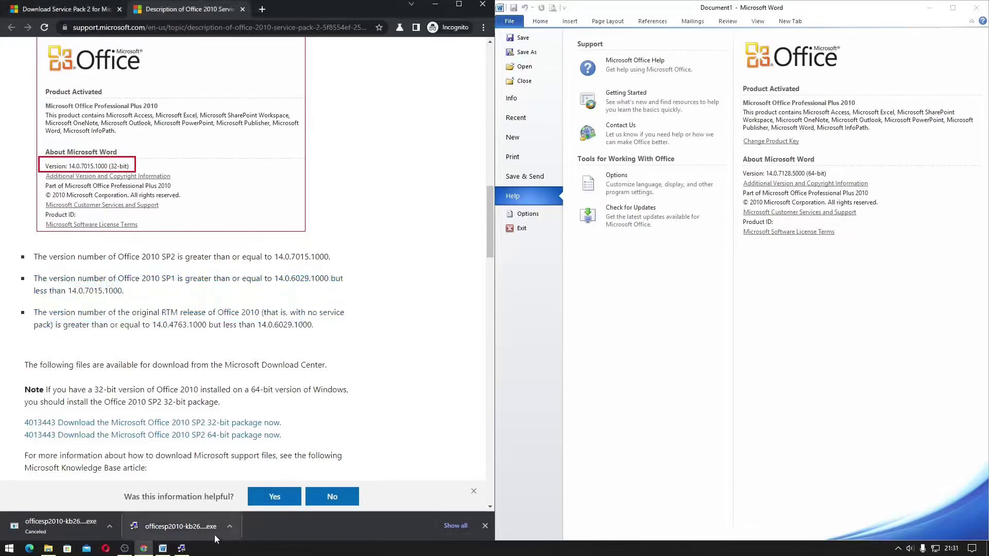
key("ctrl+Tab")
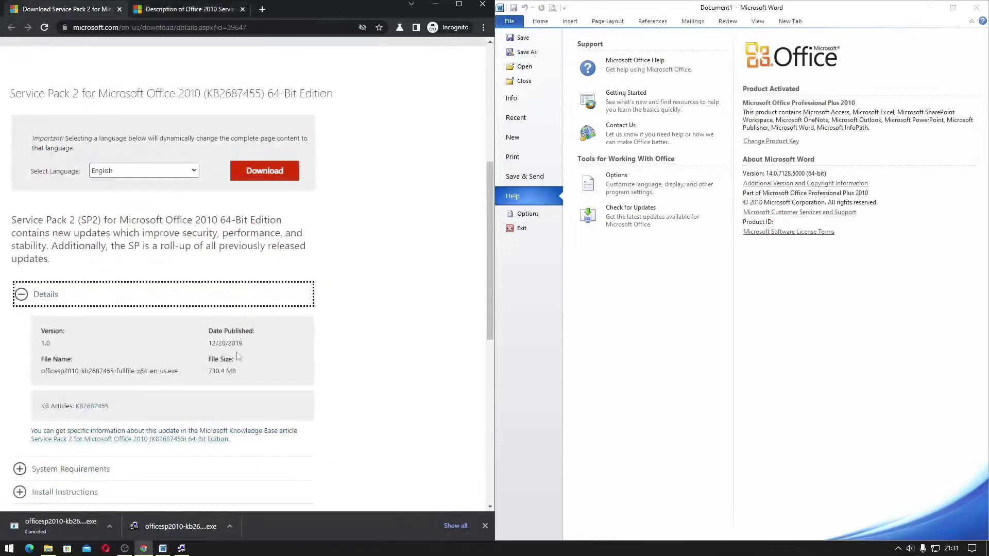